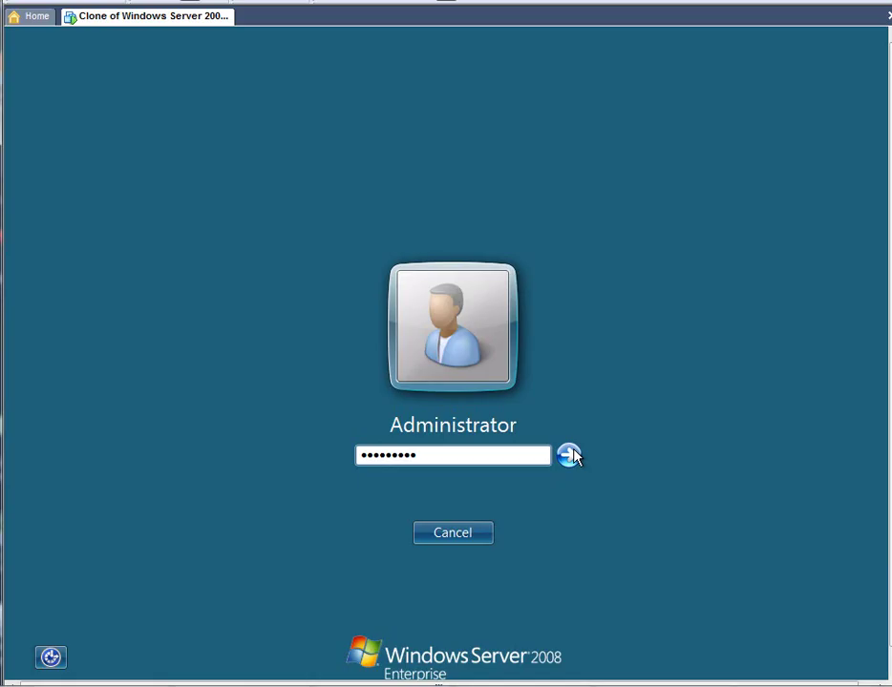
# Sign in as Administrator so Server Manager opens on the MAR-SVR08 summary
pyautogui.click(569, 457)
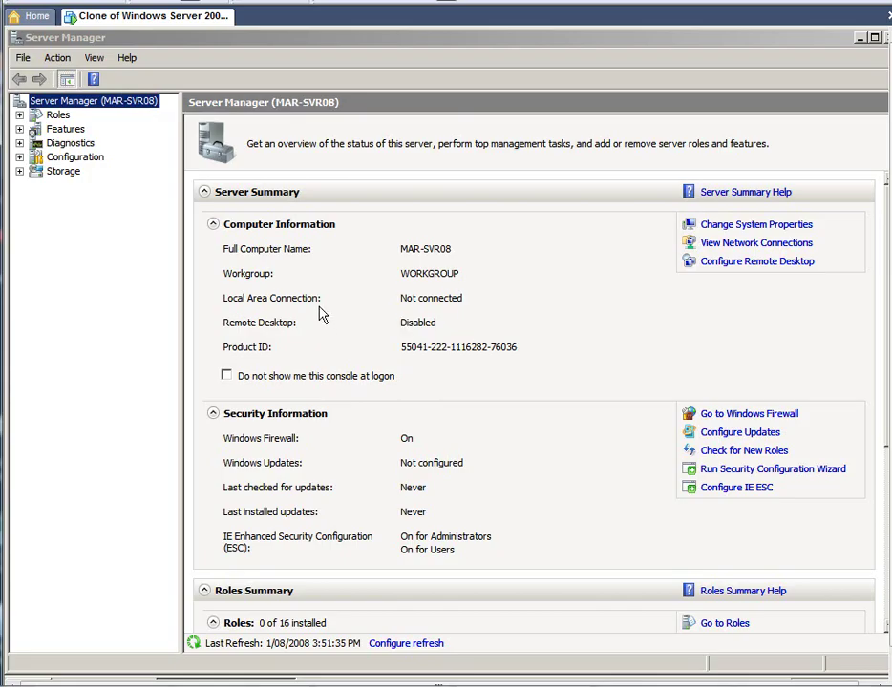
# Launch the Add Roles Wizard from Roles and advance to the Select Server Roles page
pyautogui.click(60, 115)
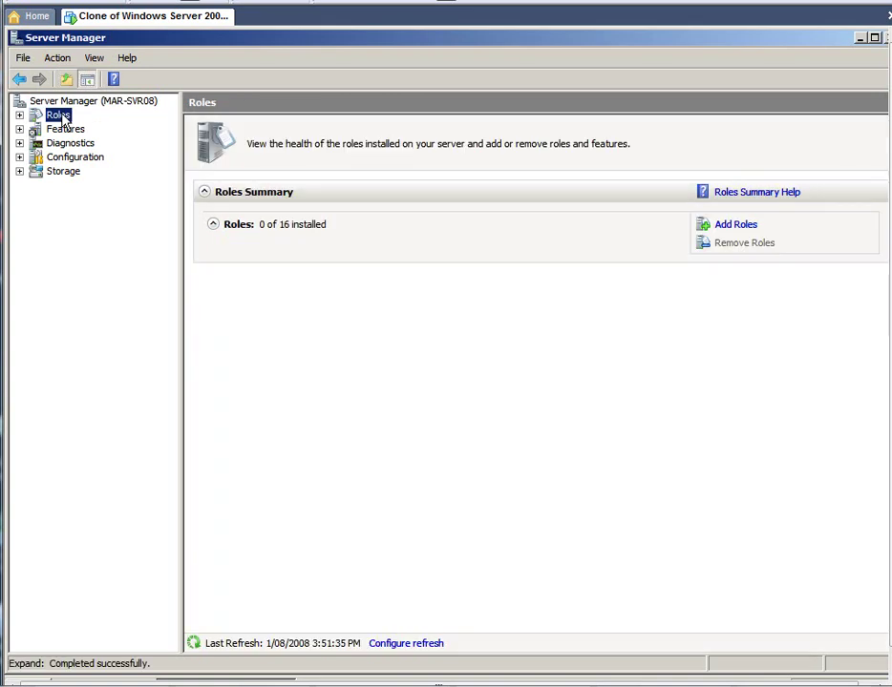
pyautogui.rightClick(64, 119)
pyautogui.click(77, 128)
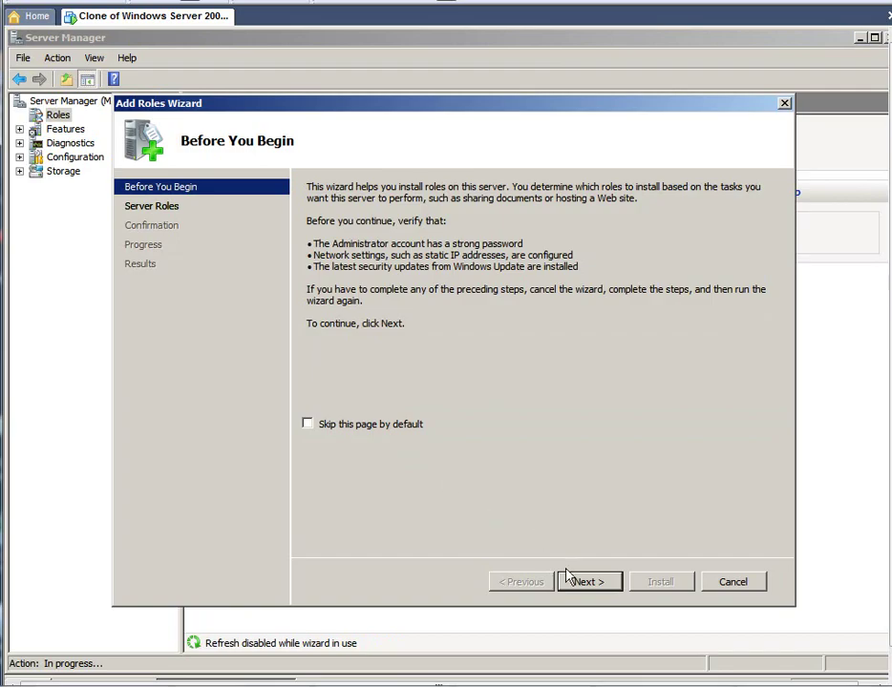
pyautogui.click(579, 581)
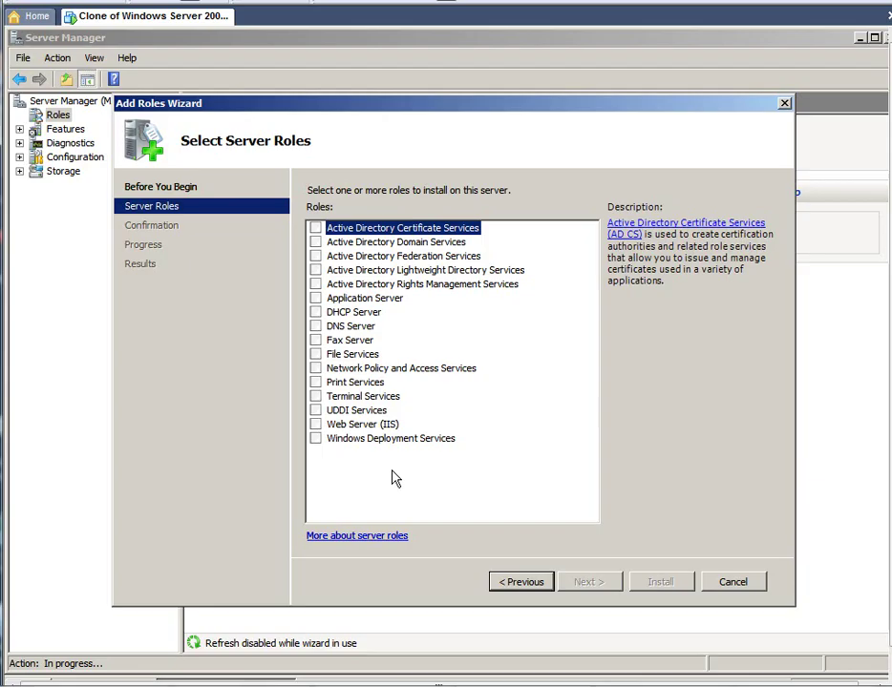
# Select the Network Policy and Access Services role and continue to its introduction
pyautogui.click(316, 368)
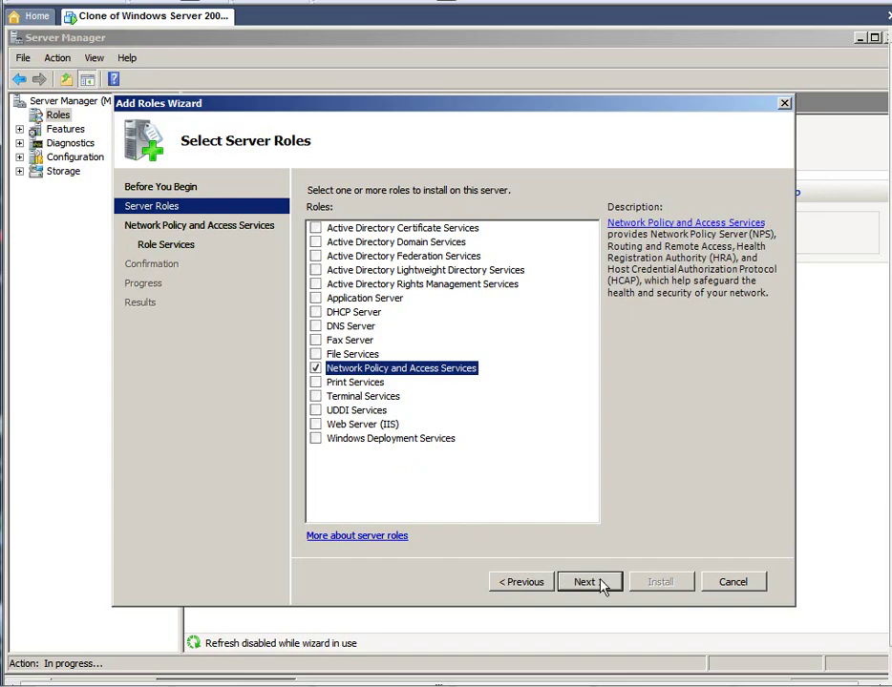
pyautogui.click(585, 583)
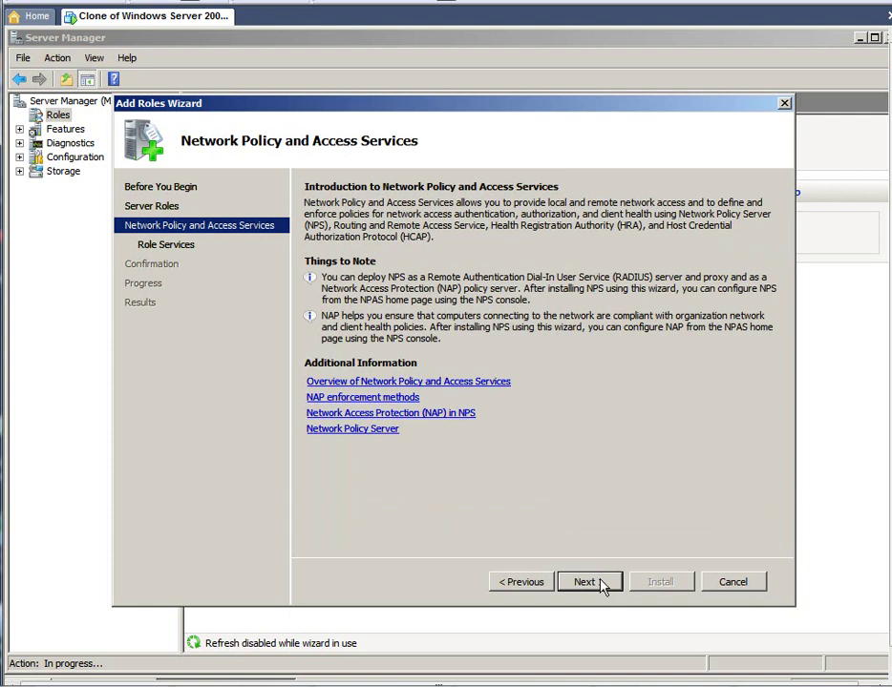
# Choose Network Policy Server as the role service and proceed to the confirmation page
pyautogui.click(601, 587)
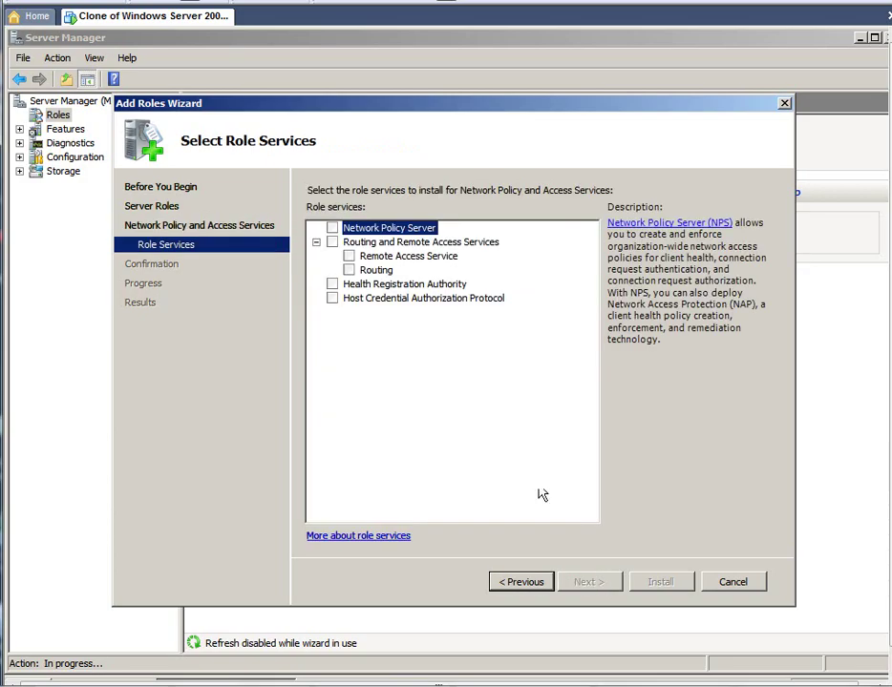
pyautogui.click(332, 228)
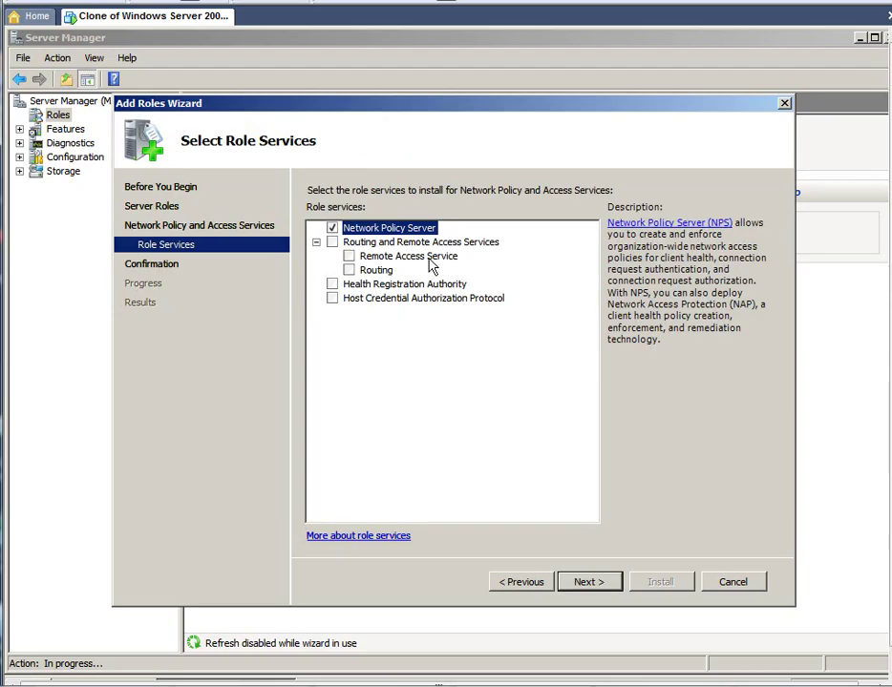
pyautogui.click(582, 582)
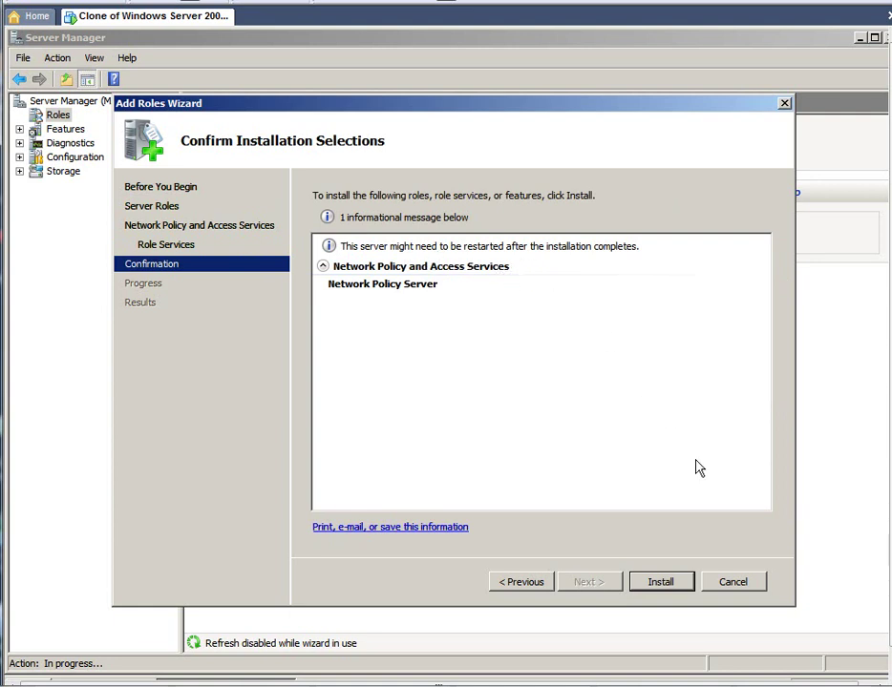
# Install Network Policy and Access Services and wait for the Installation succeeded results
pyautogui.click(655, 589)
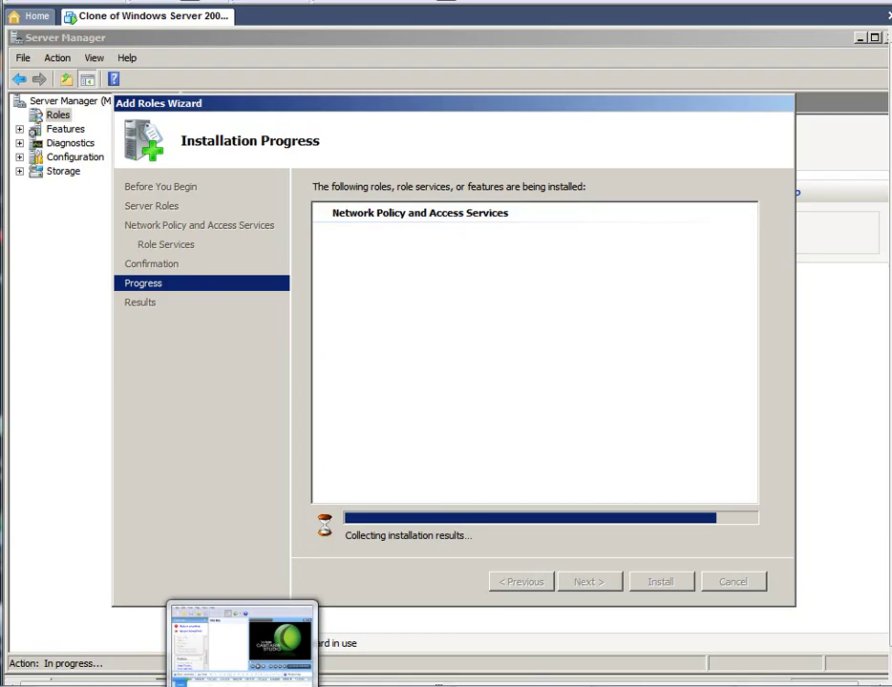
pyautogui.click(243, 640)
pyautogui.click(494, 89)
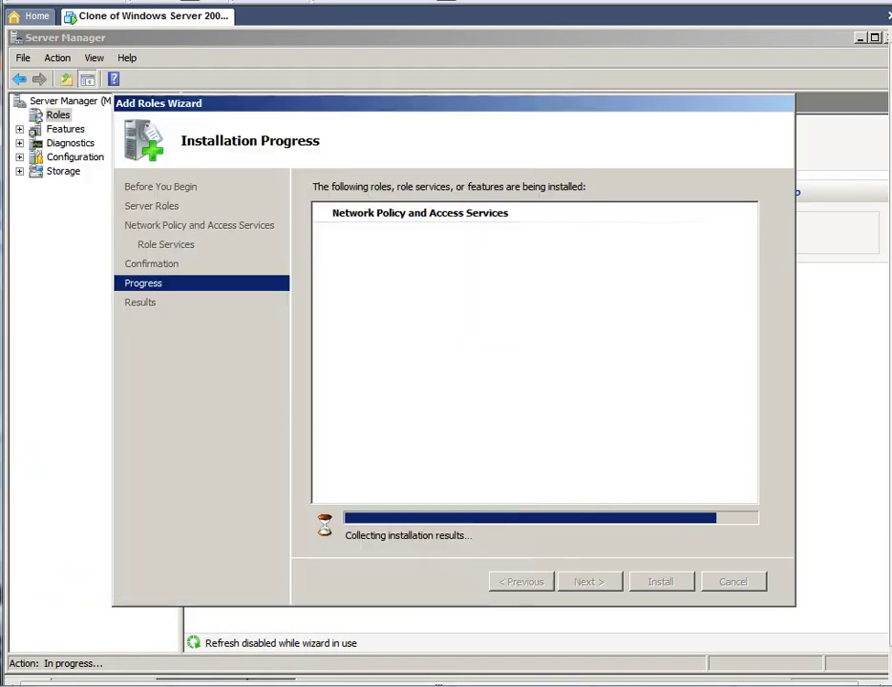
pyautogui.moveTo(242, 684)
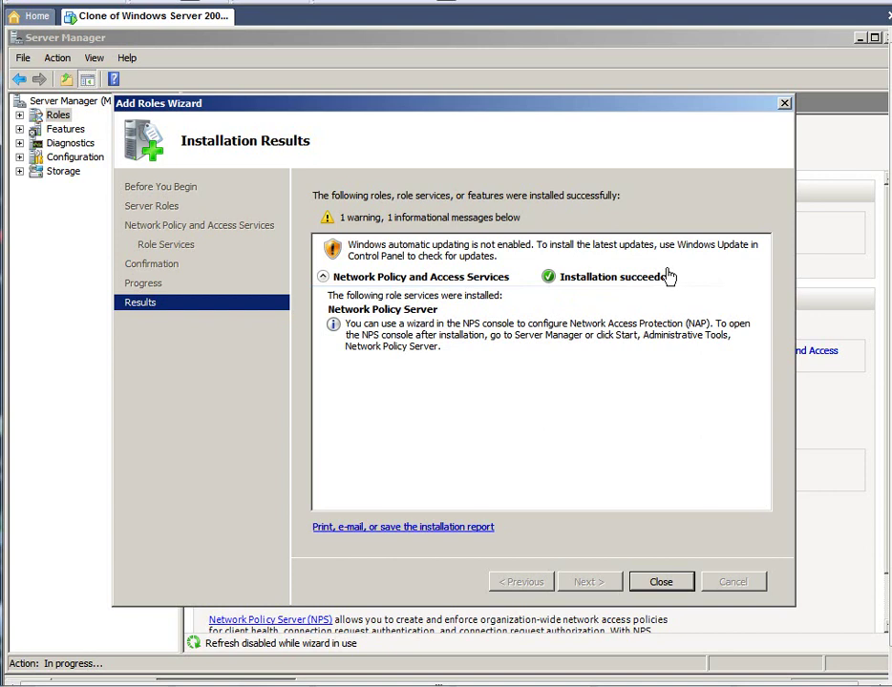
# Close the Add Roles Wizard, leaving Network Policy Server listed as installed
pyautogui.click(662, 583)
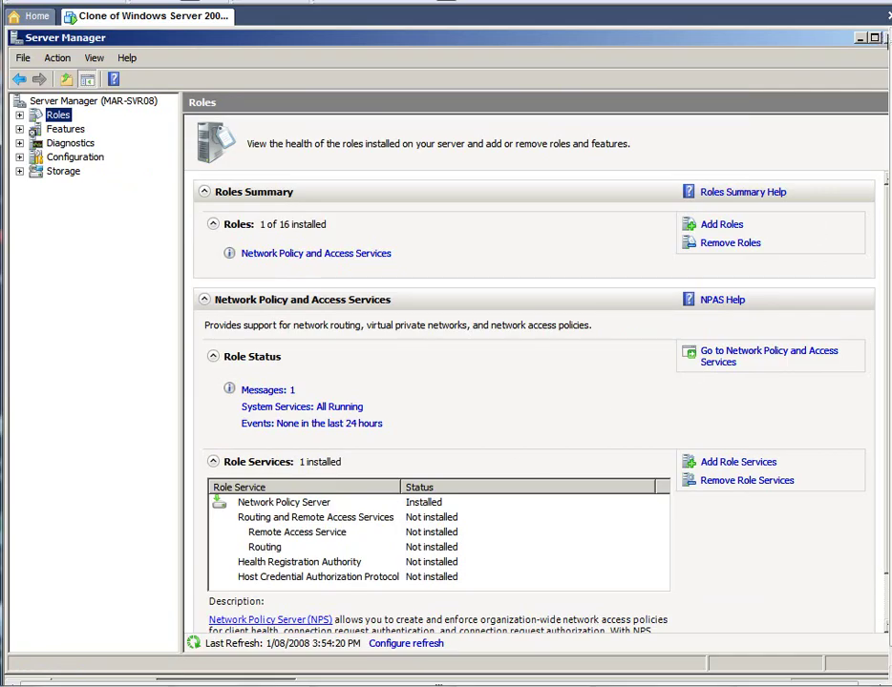
# Close Server Manager and launch Network Policy Server from Administrative Tools
pyautogui.click(886, 37)
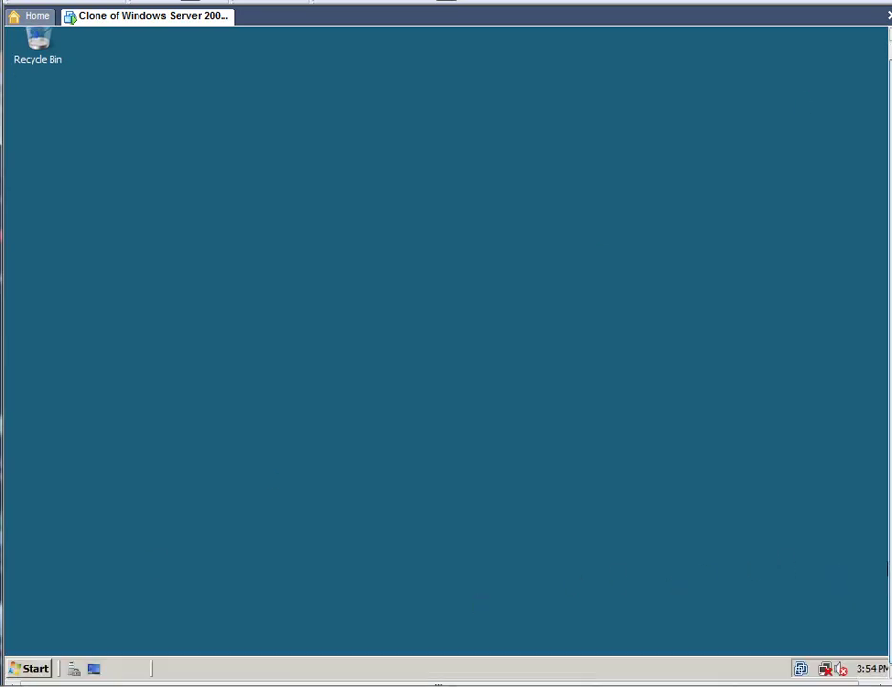
pyautogui.click(26, 668)
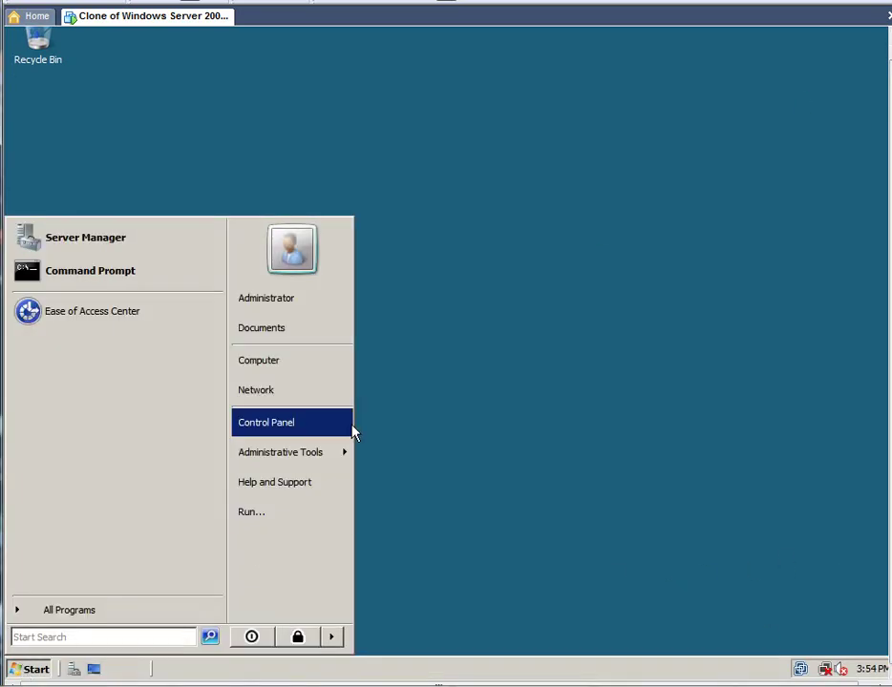
pyautogui.moveTo(335, 457)
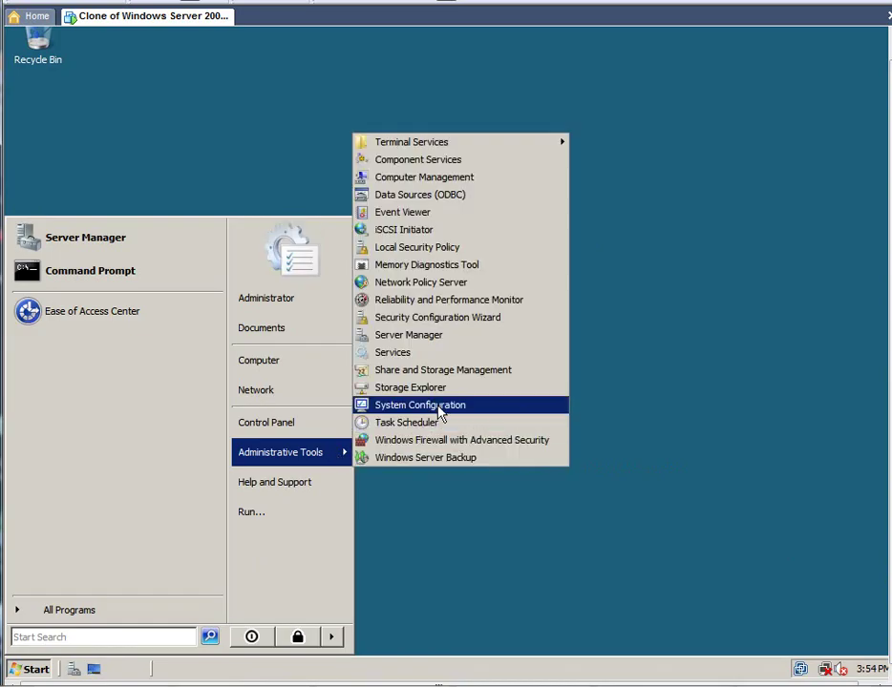
pyautogui.click(464, 285)
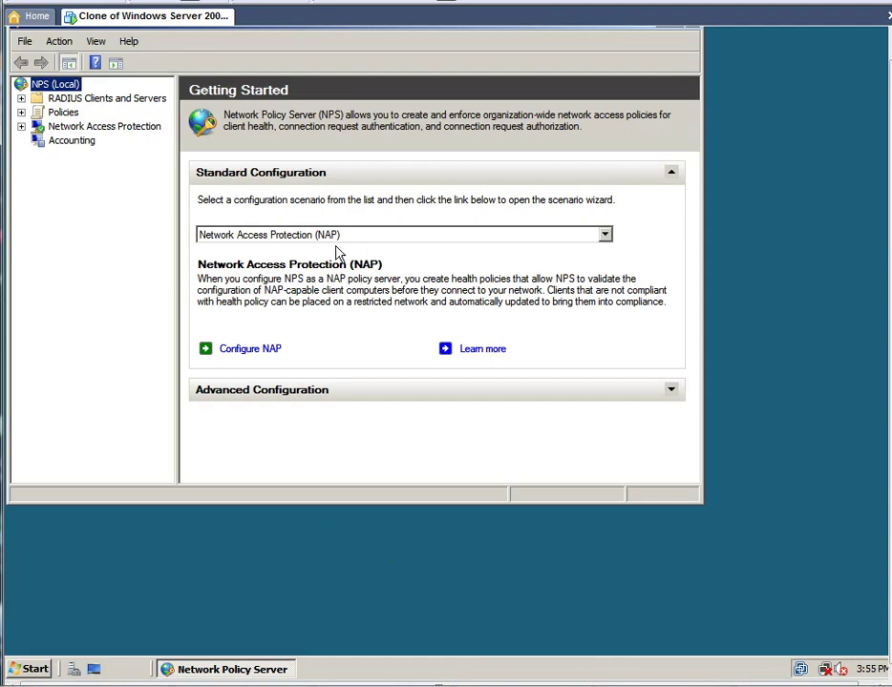
# Start Configure NAP with DHCP as the connection method, policy name NAP DHCP
pyautogui.click(253, 351)
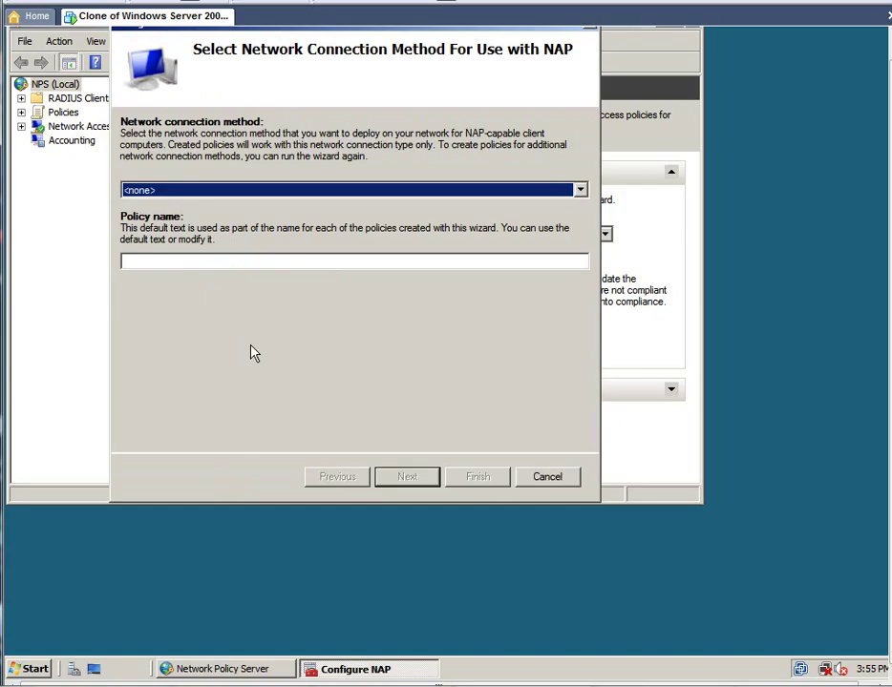
pyautogui.click(385, 190)
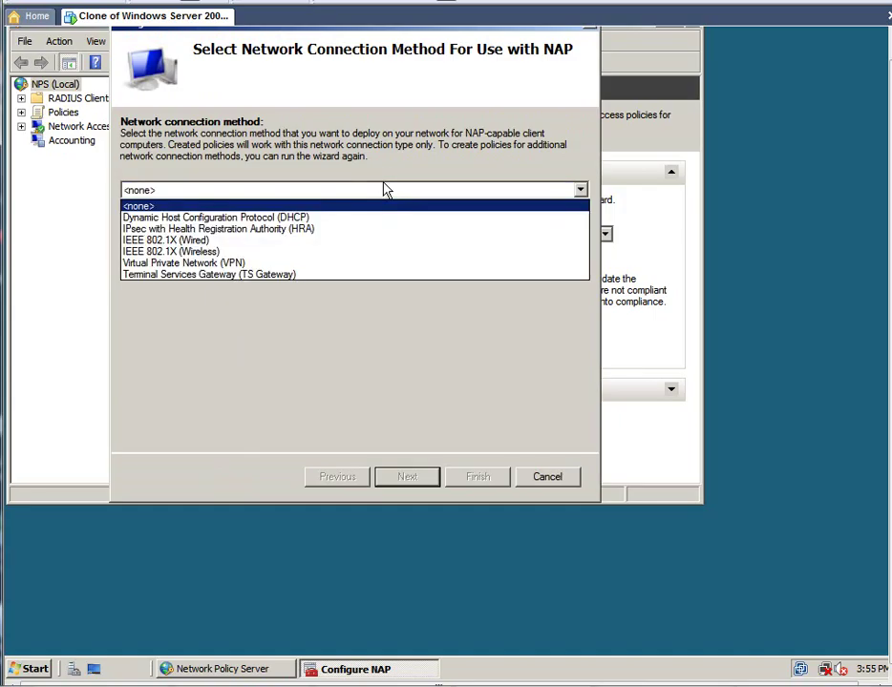
pyautogui.click(350, 224)
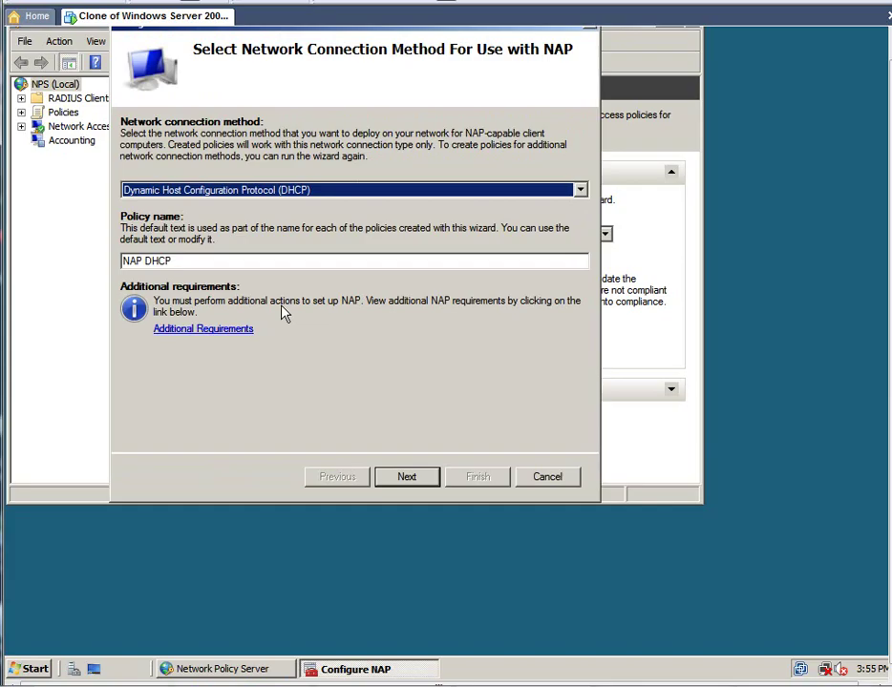
pyautogui.click(391, 488)
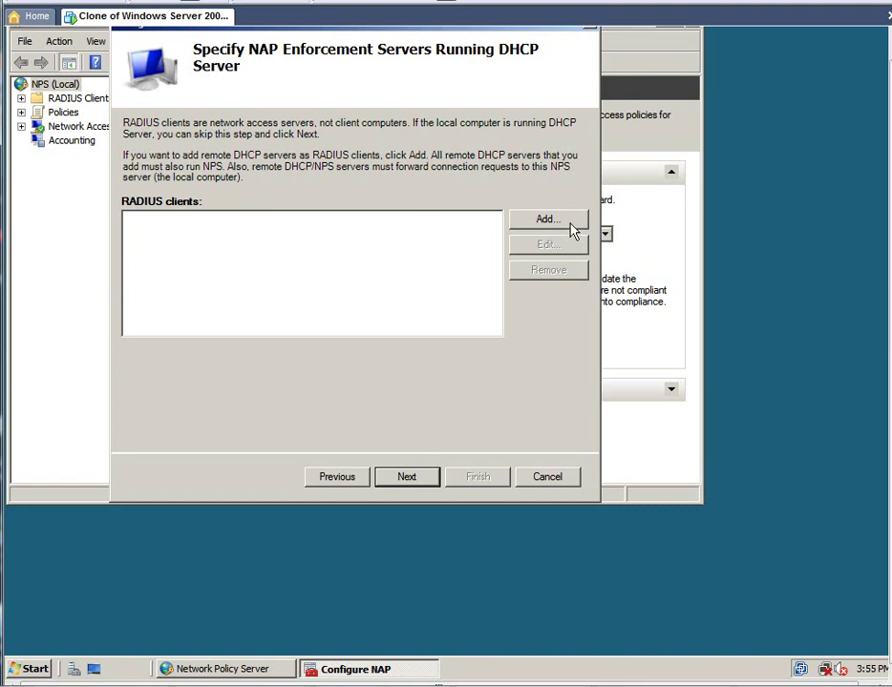
# Skip the enforcement servers, DHCP scopes and machine groups pages without adding anything
pyautogui.click(416, 484)
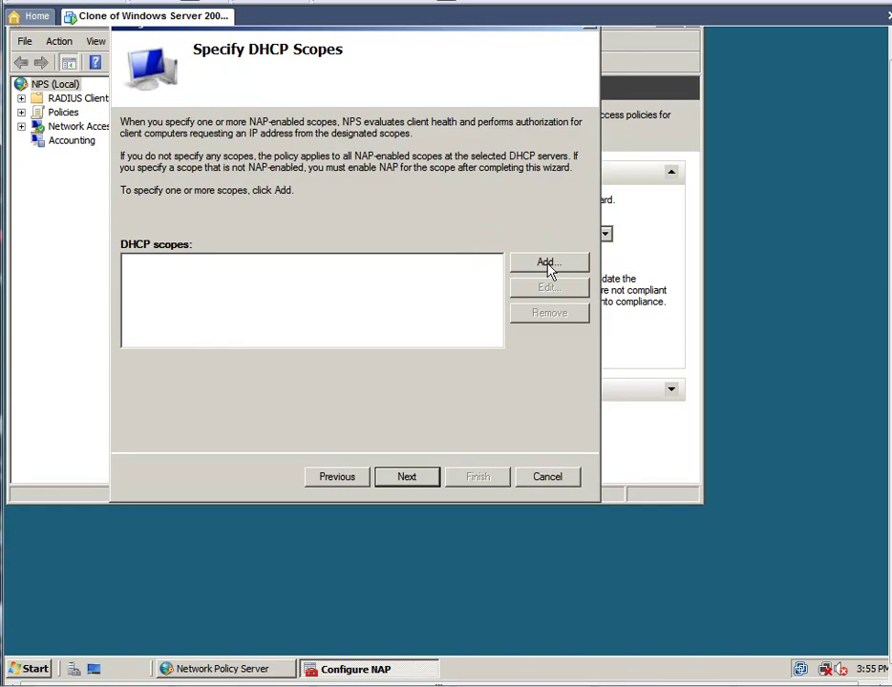
pyautogui.click(407, 480)
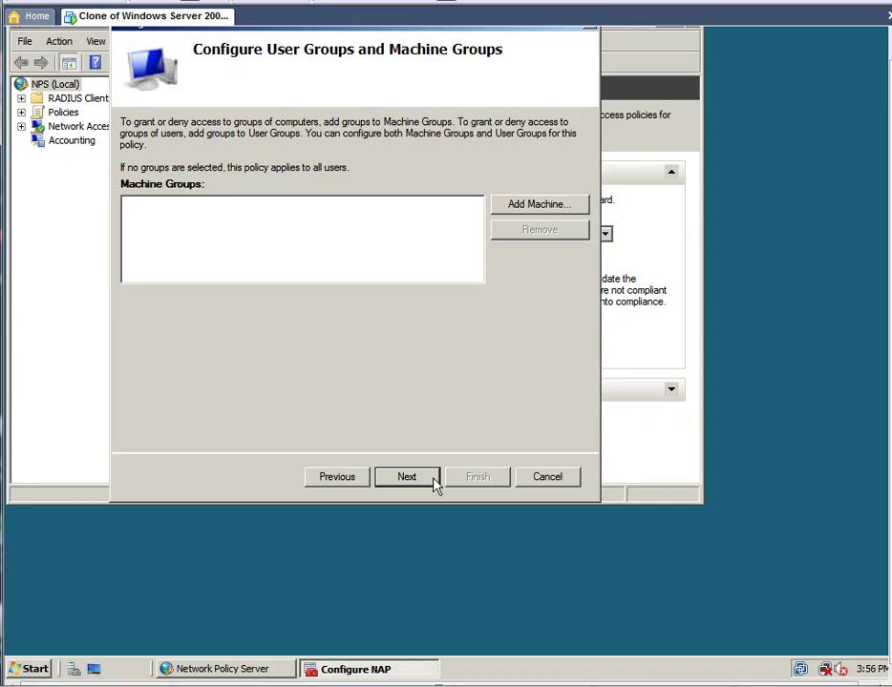
pyautogui.click(406, 482)
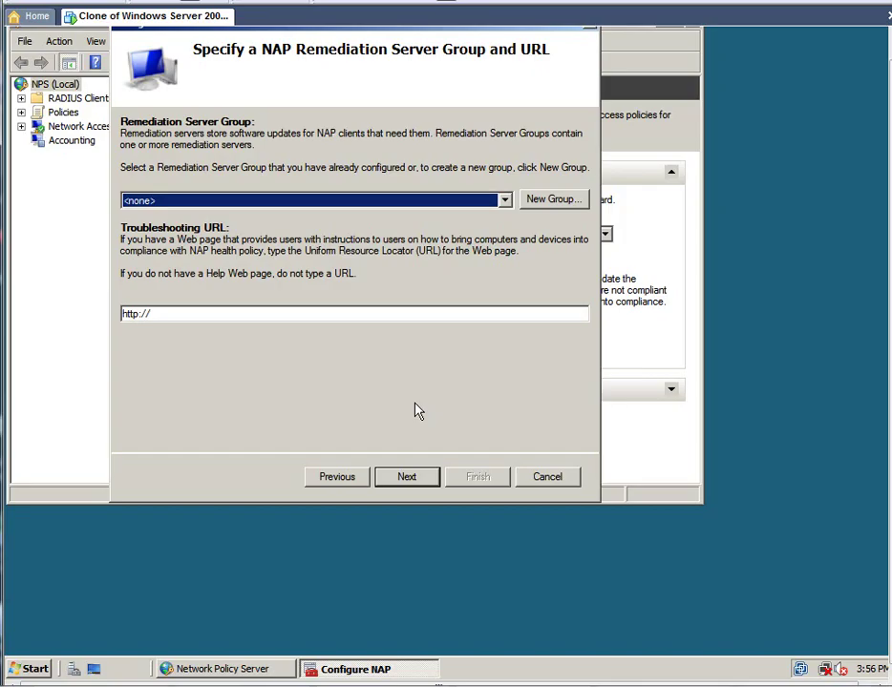
# Keep the remediation server group at <none> and continue to the health policy page
pyautogui.click(504, 201)
pyautogui.click(504, 212)
pyautogui.click(407, 479)
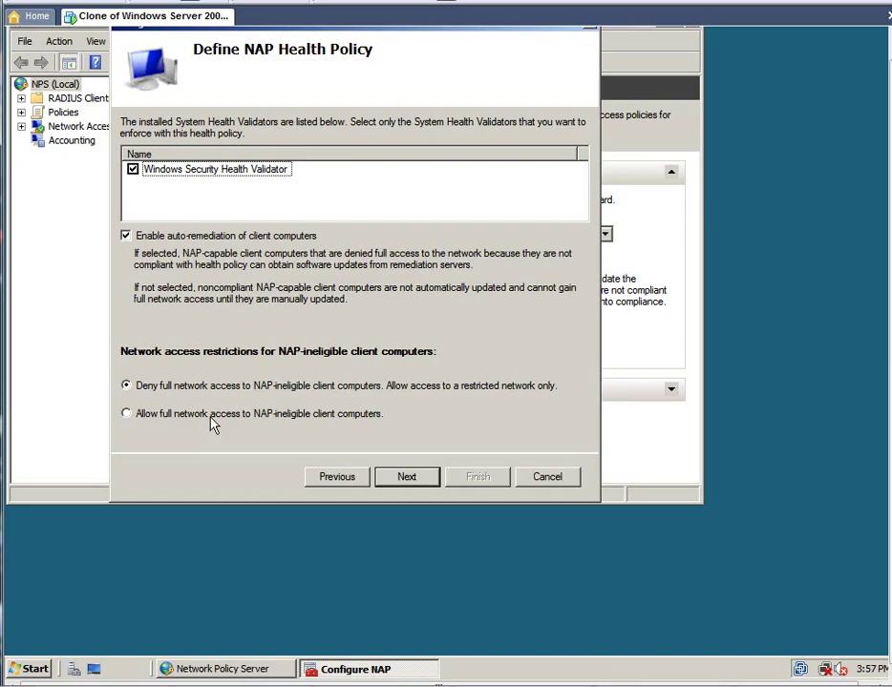
# Accept the health policy settings and view the wizard's configuration details in Internet Explorer
pyautogui.click(401, 477)
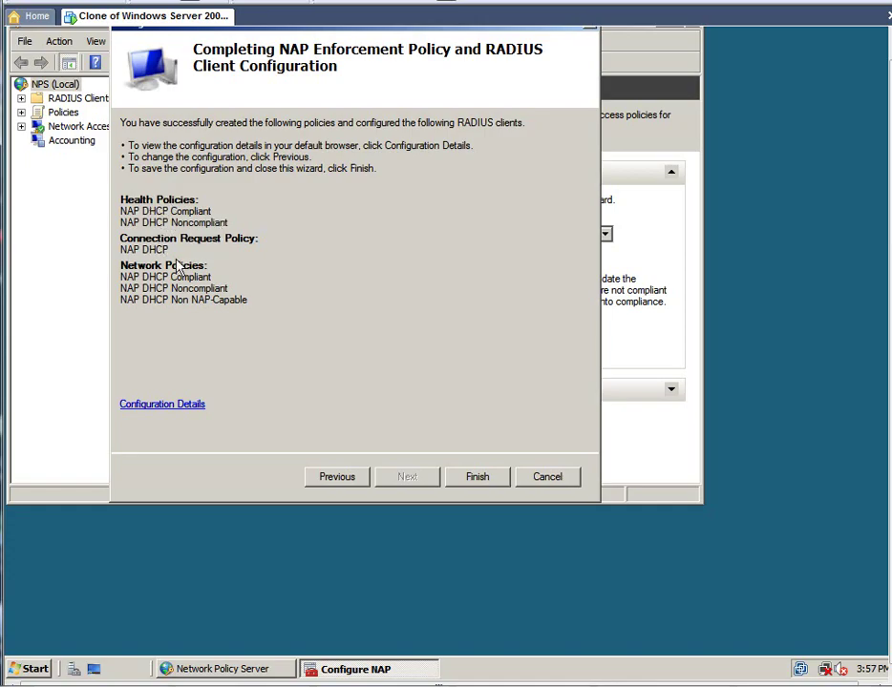
pyautogui.click(182, 408)
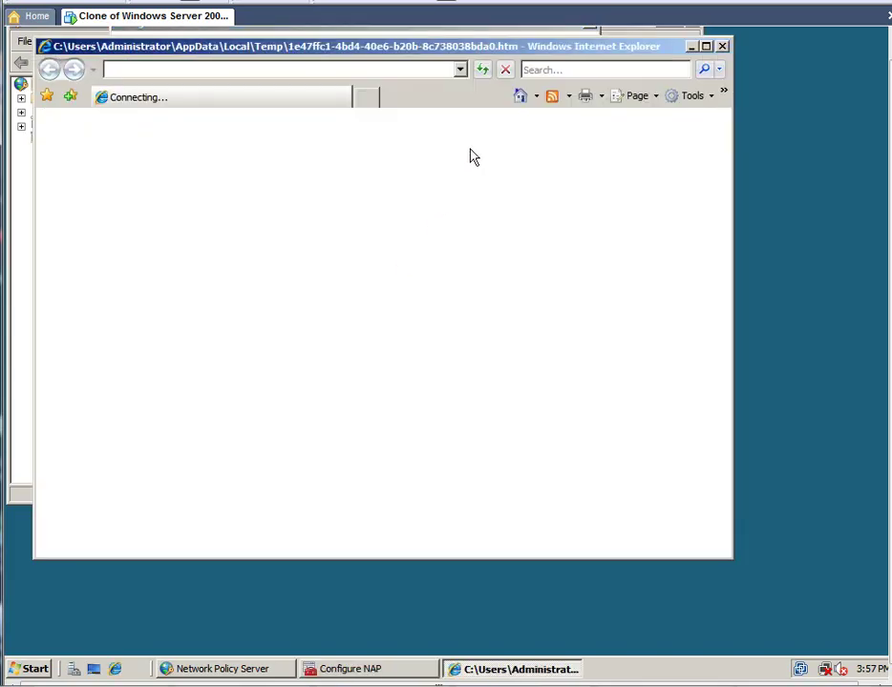
pyautogui.scroll(-10, 461, 295)
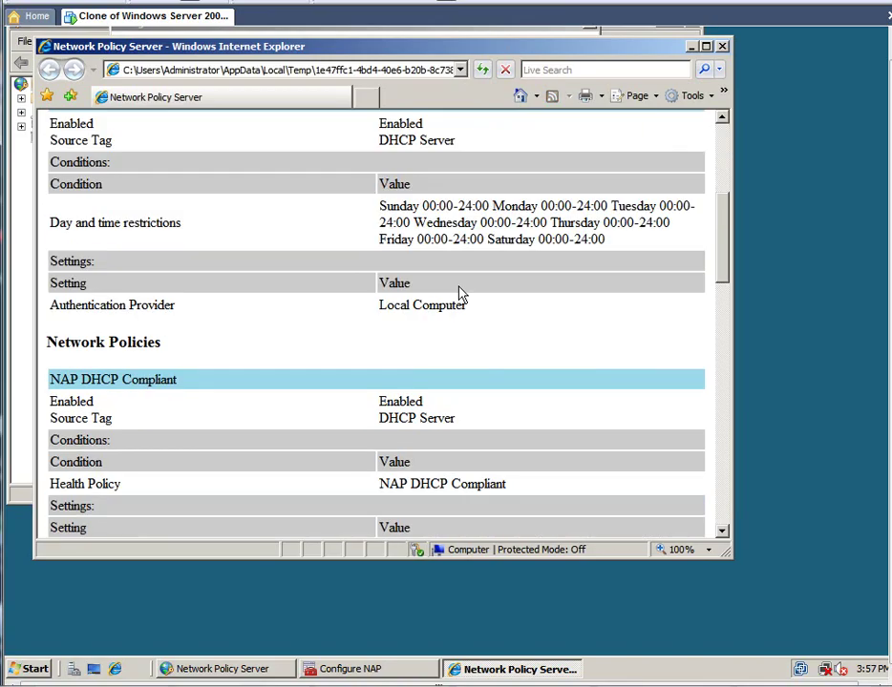
pyautogui.scroll(-3, 468, 382)
pyautogui.scroll(1, 468, 382)
pyautogui.scroll(-1, 468, 382)
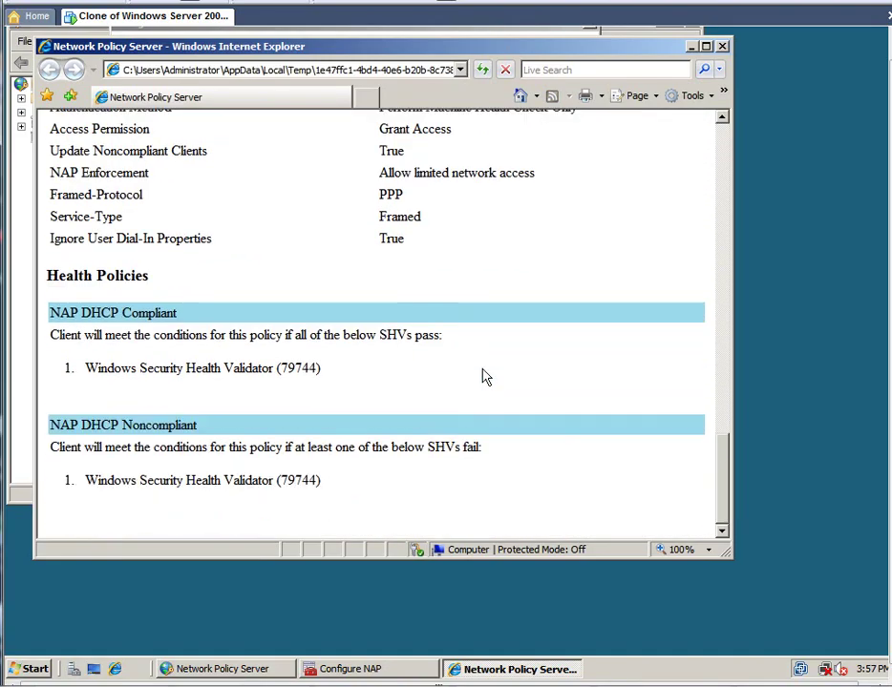
# Close the configuration details page and finish the wizard, saving the NAP DHCP policies
pyautogui.click(723, 46)
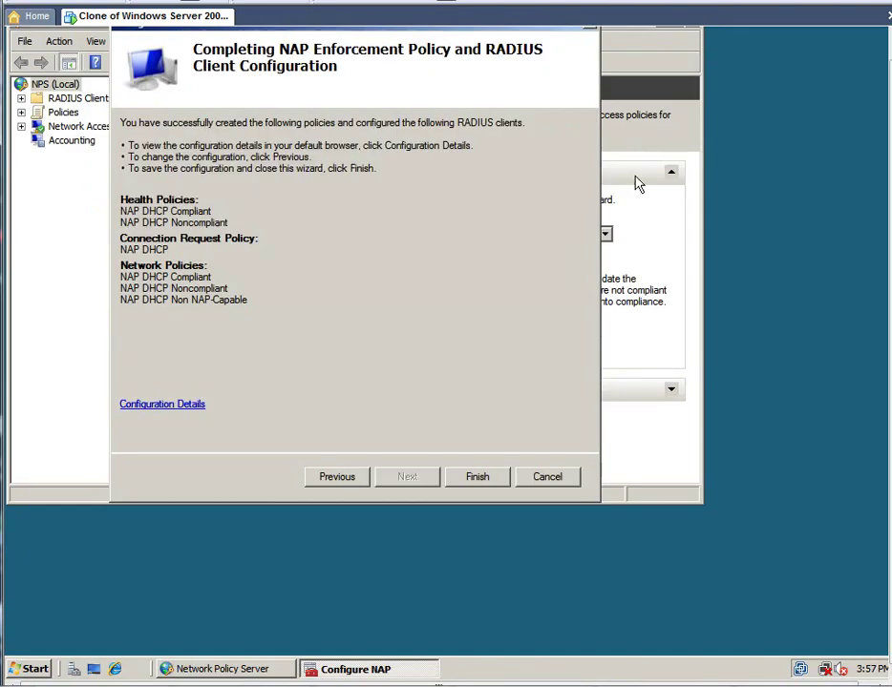
pyautogui.click(460, 474)
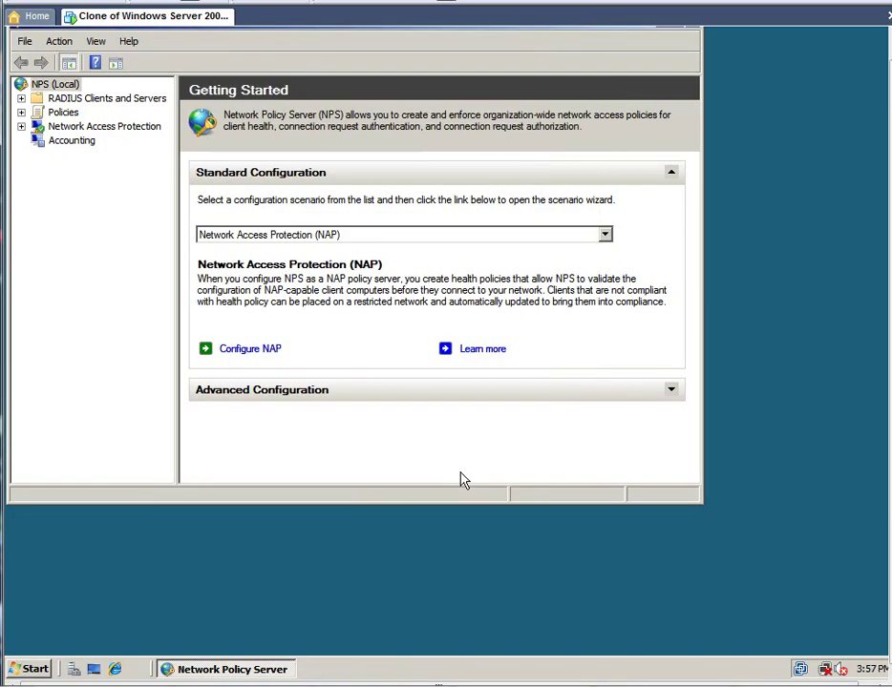